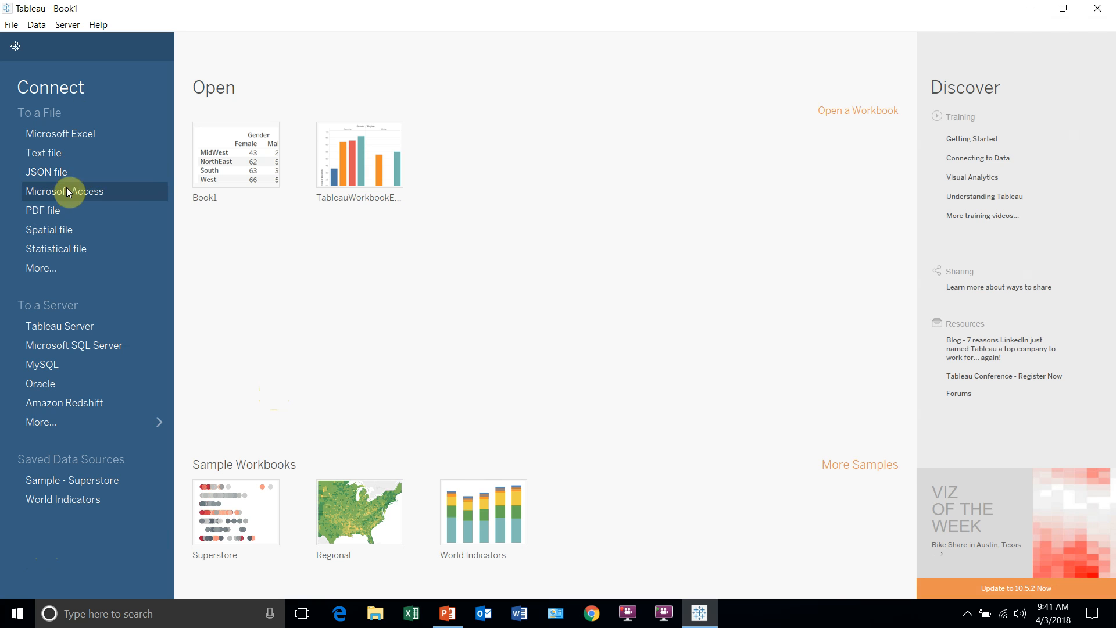
# Connect to the Microsoft Access database Foodmart in the Chapter 17 Data Only folder.
pyautogui.click(64, 192)
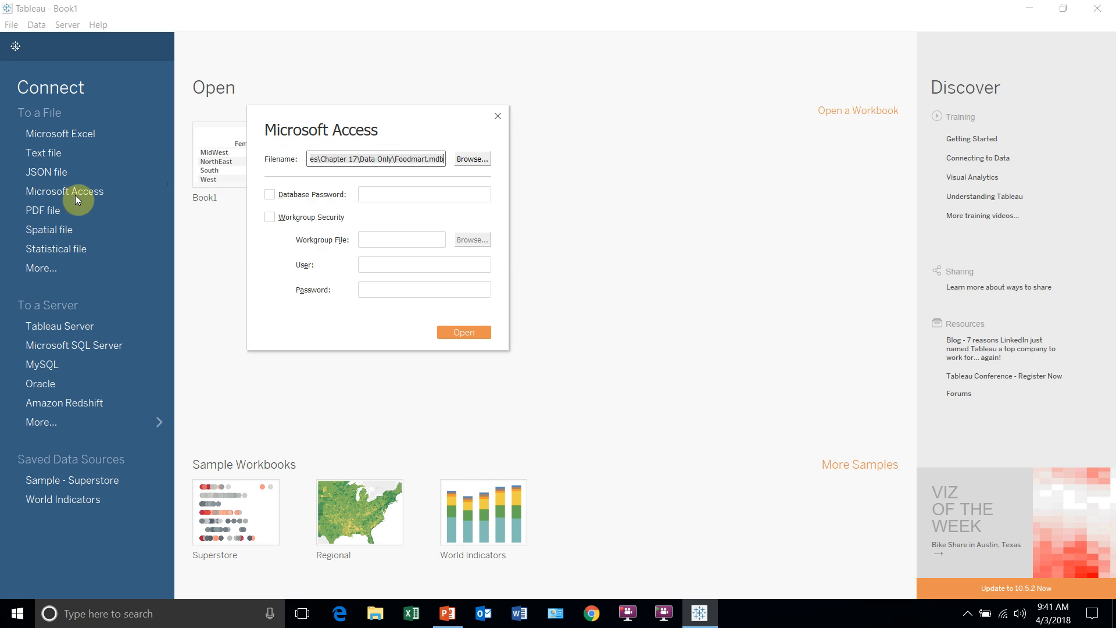
pyautogui.click(466, 161)
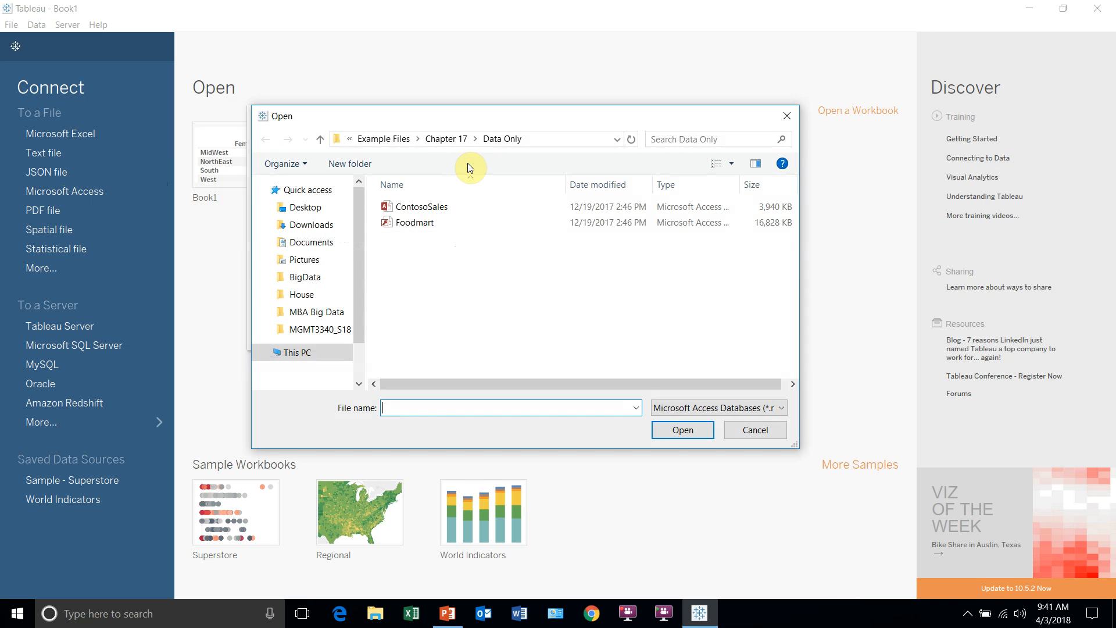
pyautogui.click(406, 222)
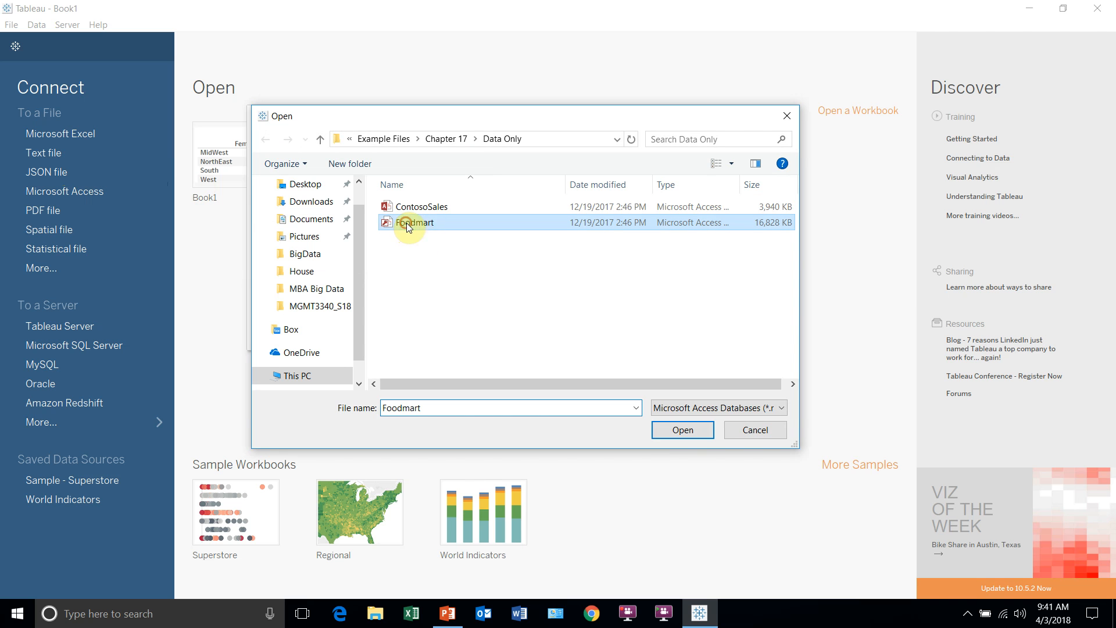
pyautogui.click(683, 429)
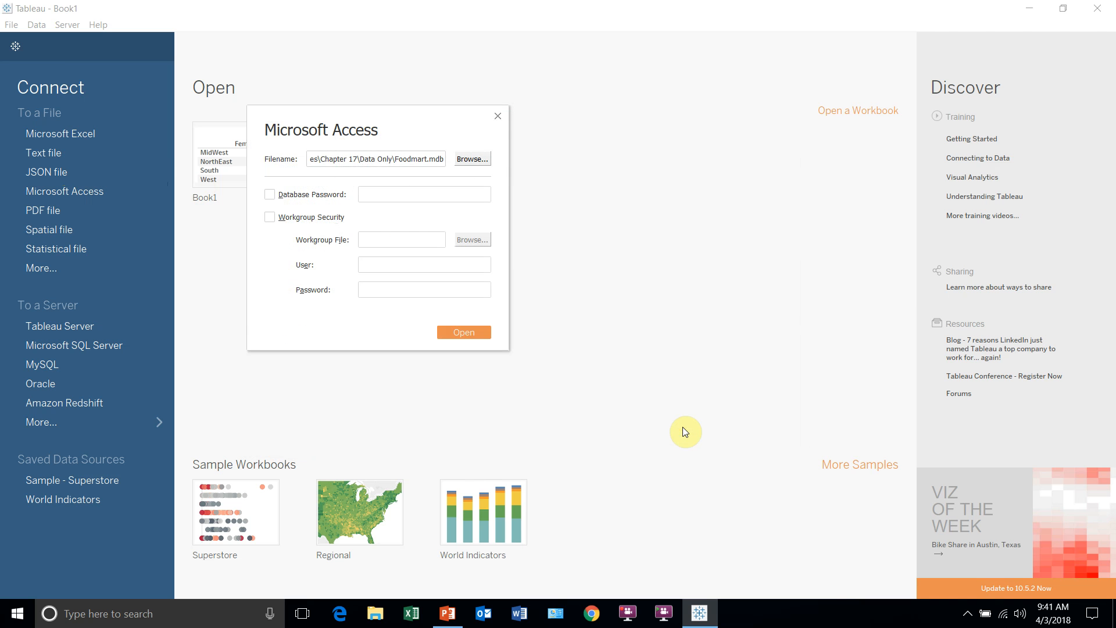
pyautogui.click(458, 332)
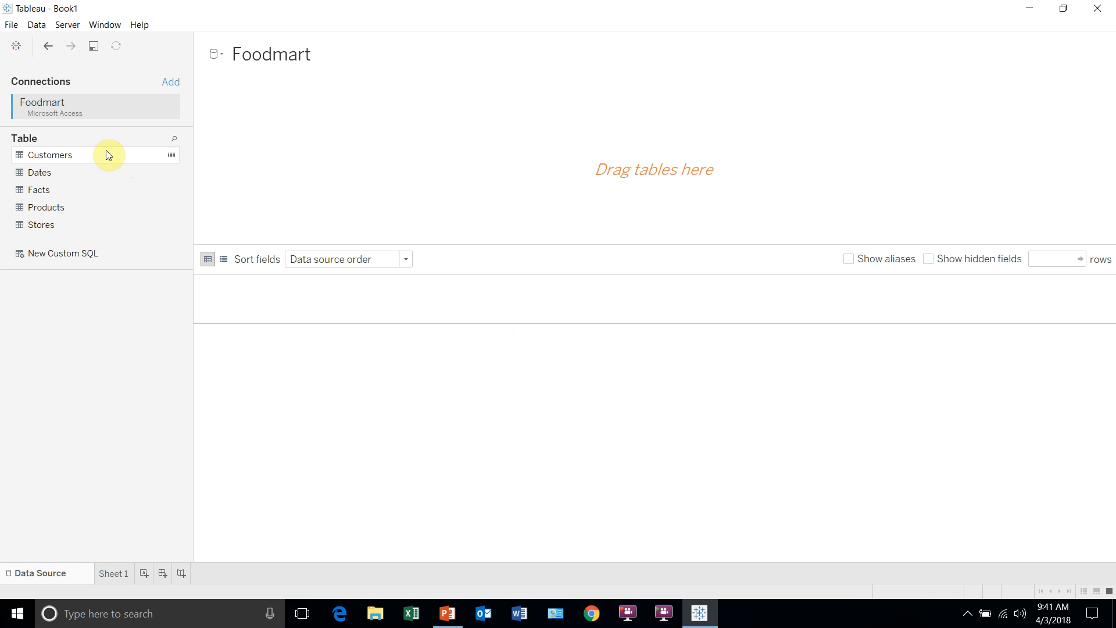
# Check the table relationships on the PowerPoint slide and build the data source from Facts joined to Customers, Dates, Products and Stores.
pyautogui.click(447, 613)
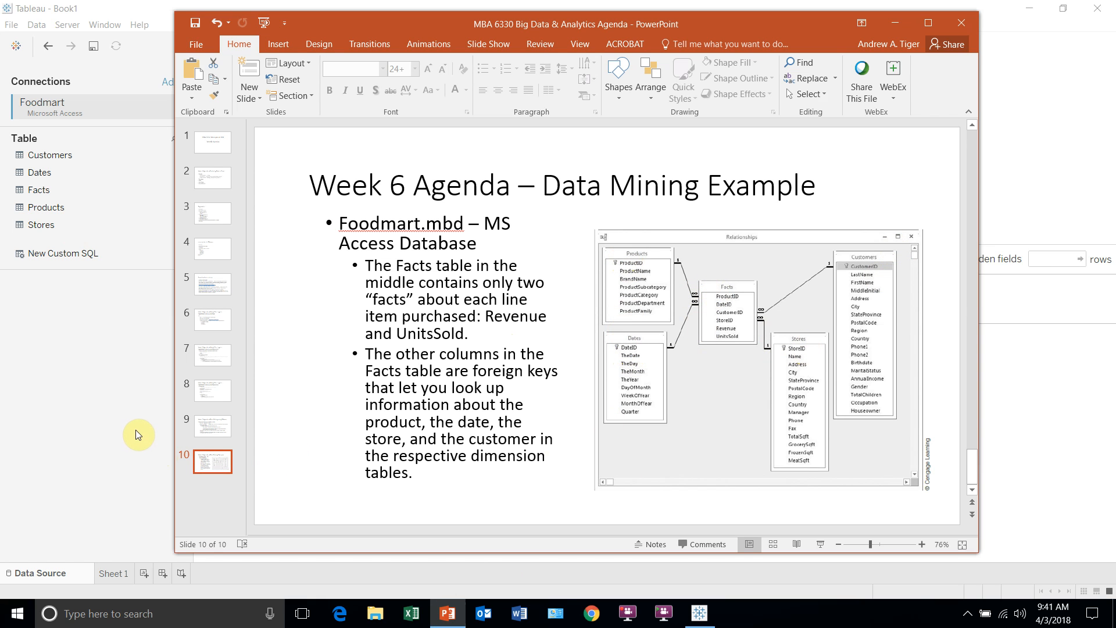
pyautogui.click(28, 504)
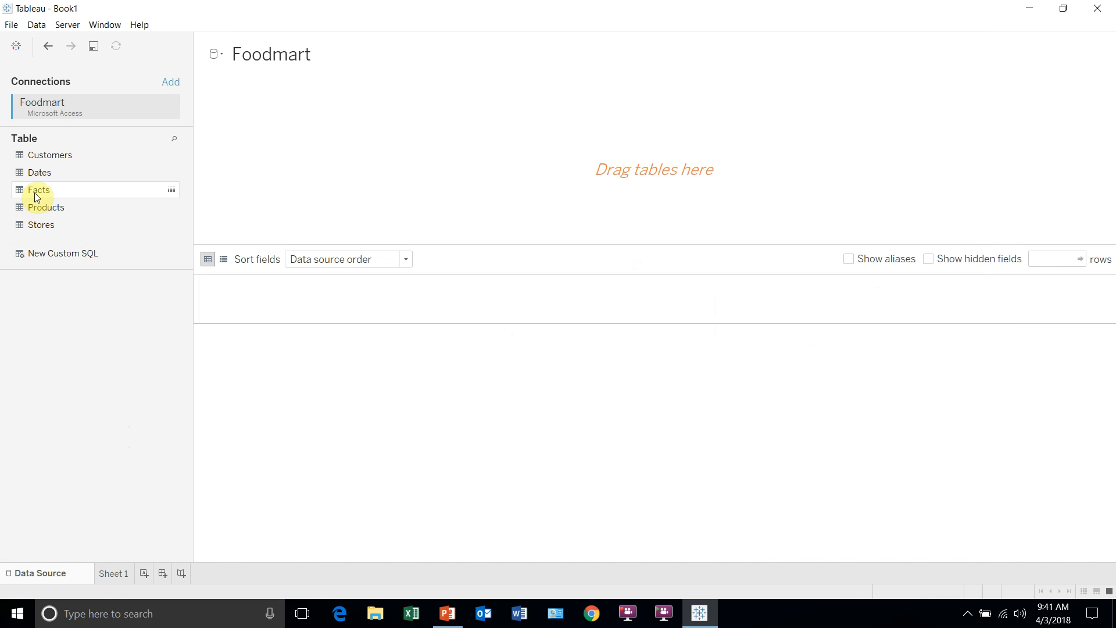
pyautogui.moveTo(34, 191); pyautogui.dragTo(546, 172)
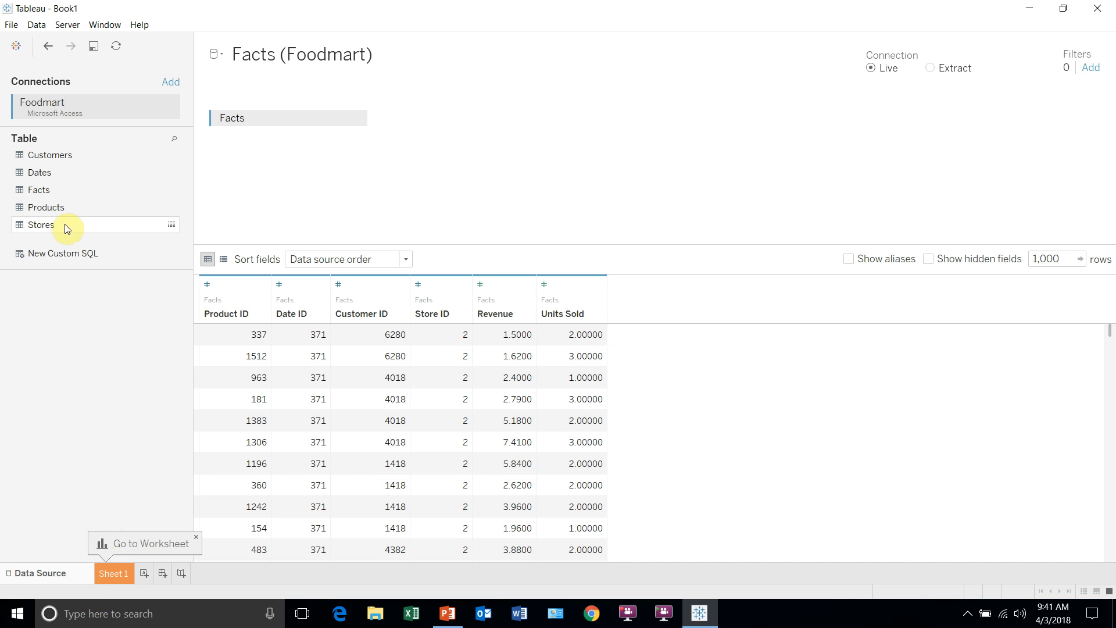
pyautogui.moveTo(54, 158); pyautogui.dragTo(279, 182)
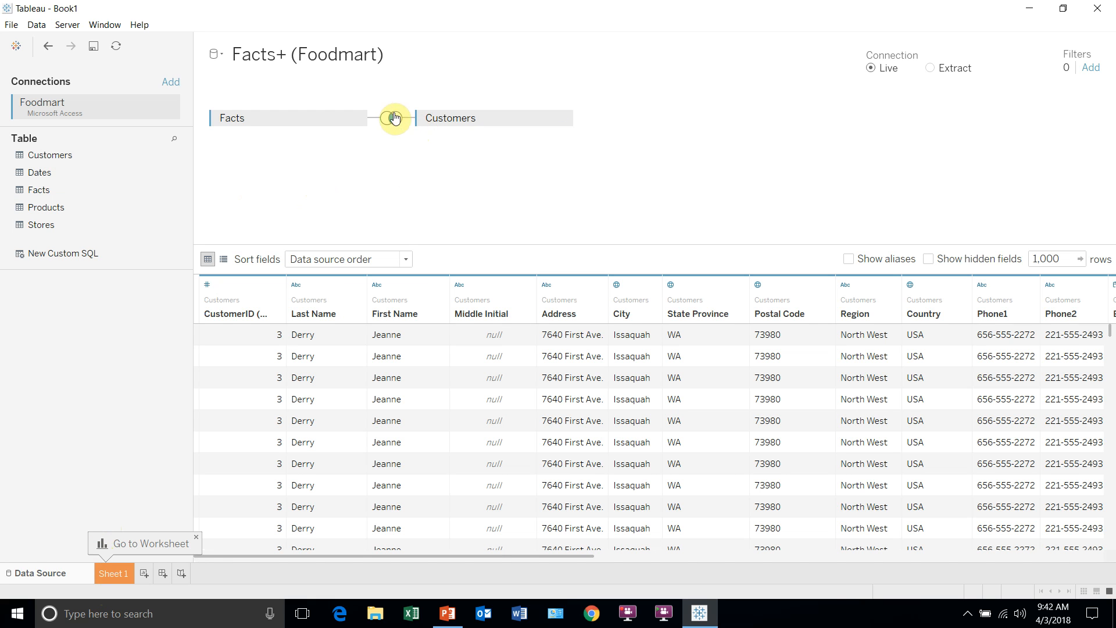
pyautogui.moveTo(390, 127)
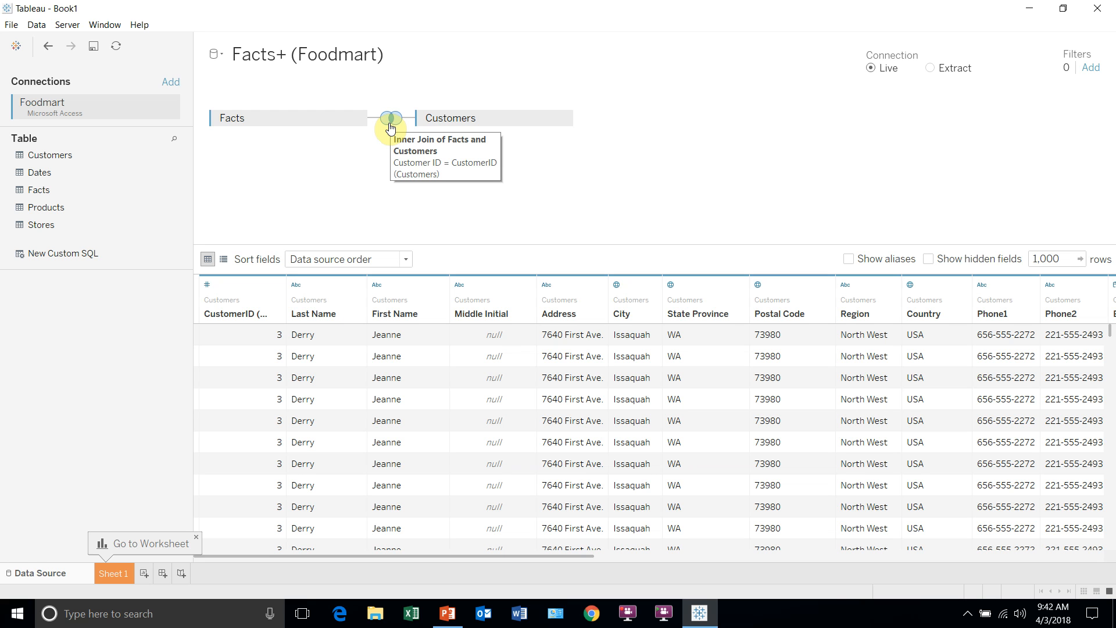
pyautogui.moveTo(39, 172); pyautogui.dragTo(273, 184)
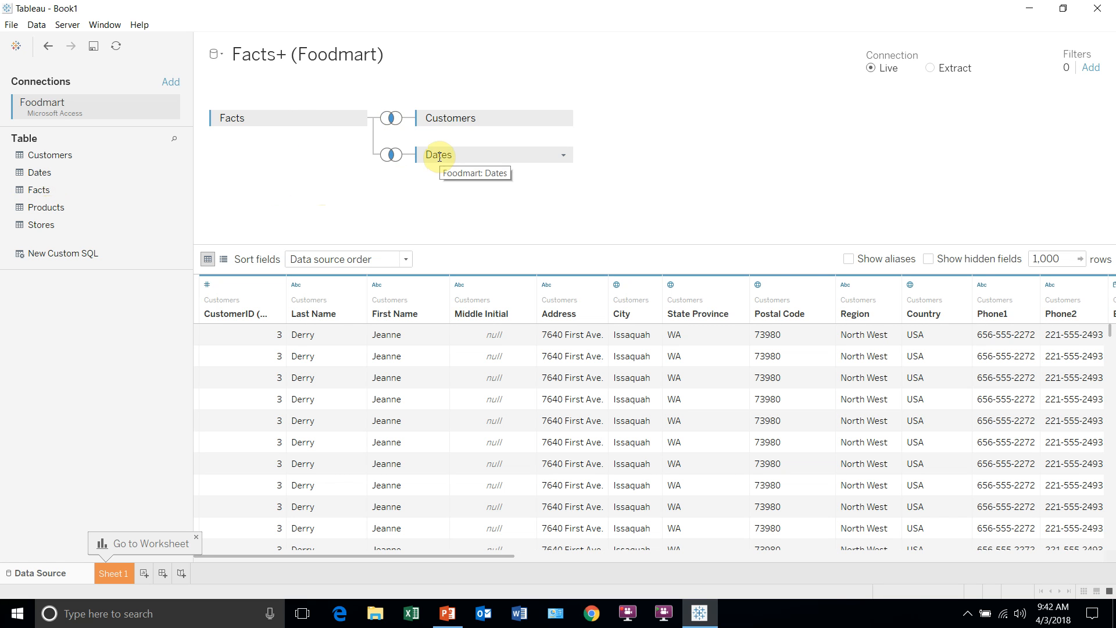
pyautogui.moveTo(42, 209); pyautogui.dragTo(309, 209)
pyautogui.moveTo(82, 231); pyautogui.dragTo(319, 220)
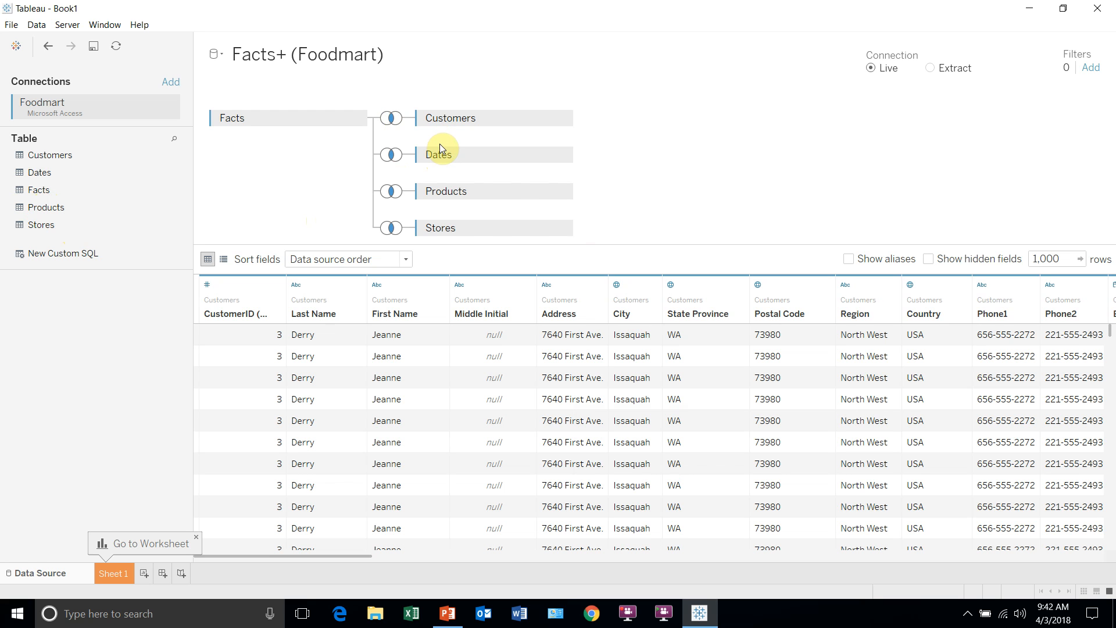
# Review the join type and join clause between the Facts and Customers tables.
pyautogui.click(393, 119)
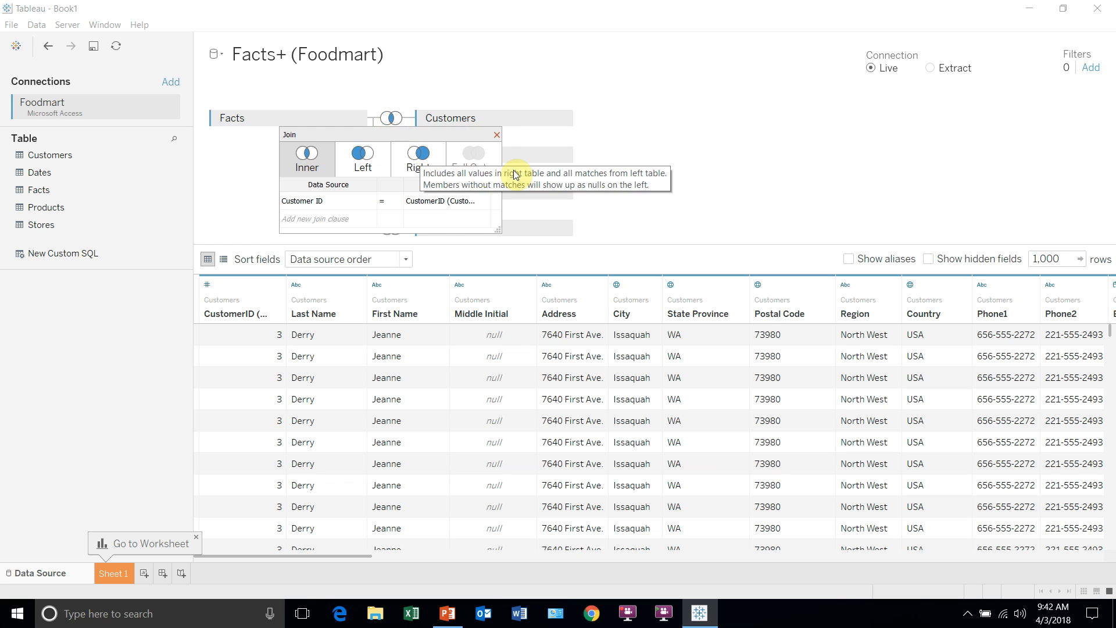
pyautogui.click(496, 136)
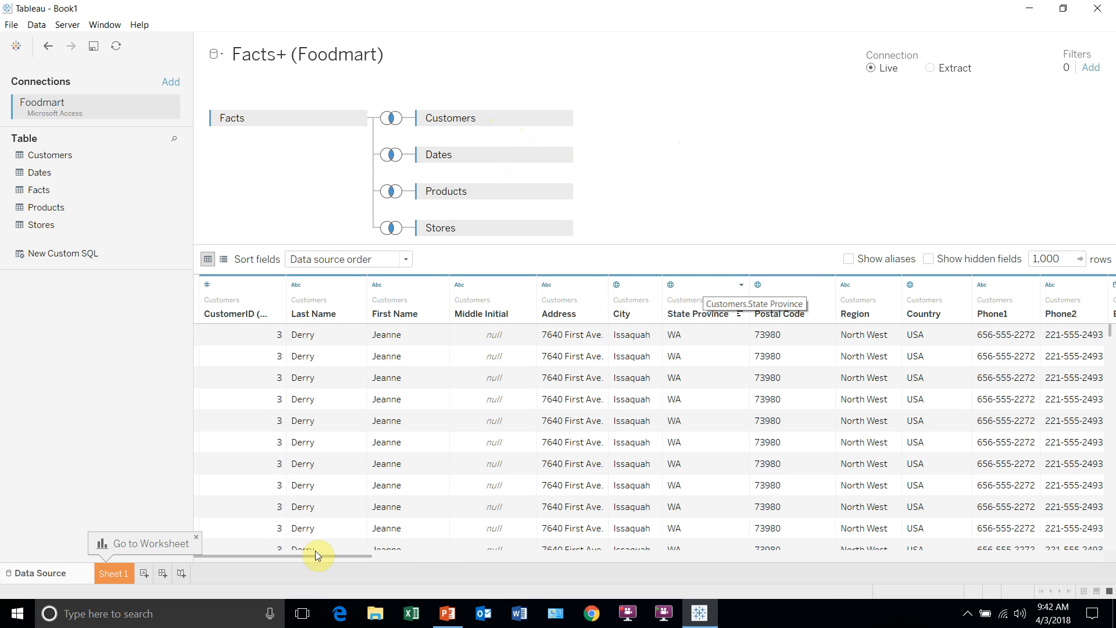
pyautogui.moveTo(327, 556); pyautogui.dragTo(312, 573)
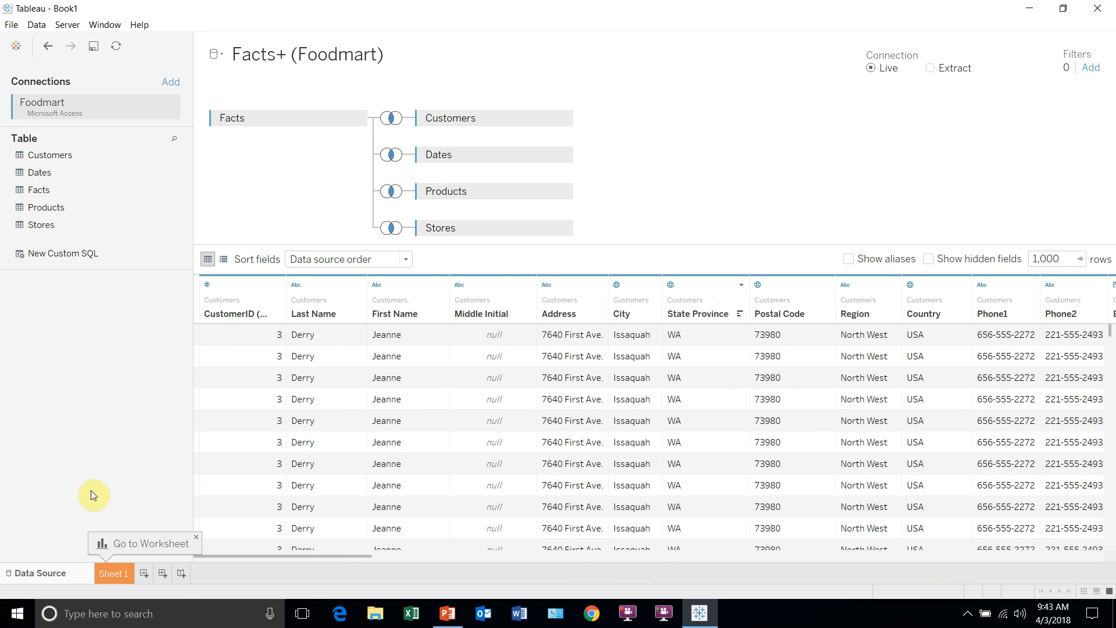
# Create a new worksheet from the joined Foodmart data and show the start of its dimension list.
pyautogui.click(143, 573)
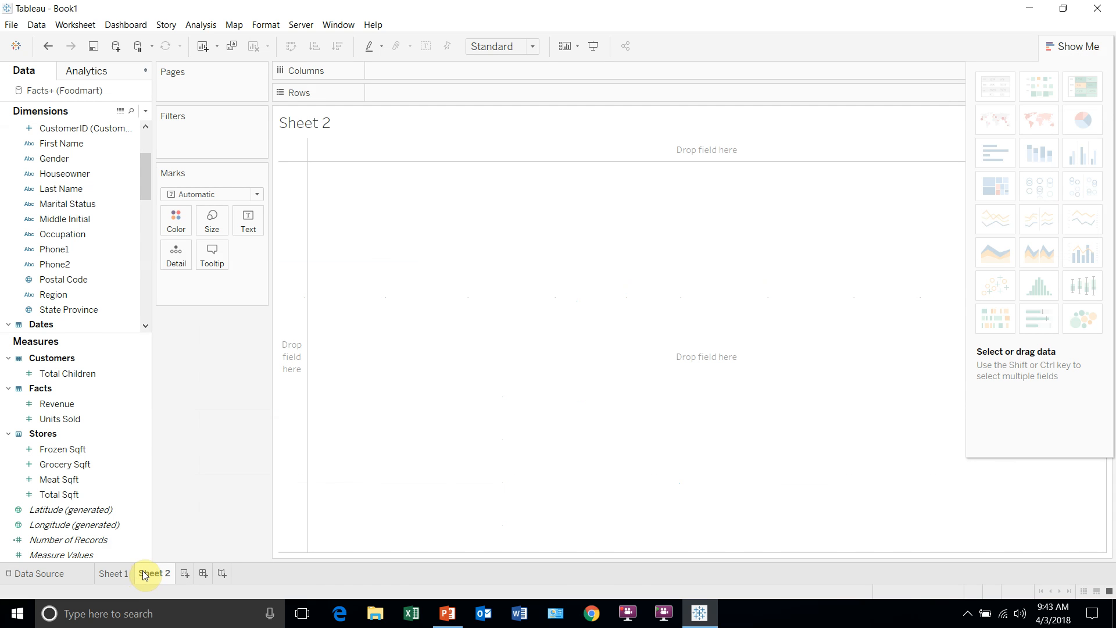
pyautogui.scroll(1, 146, 172)
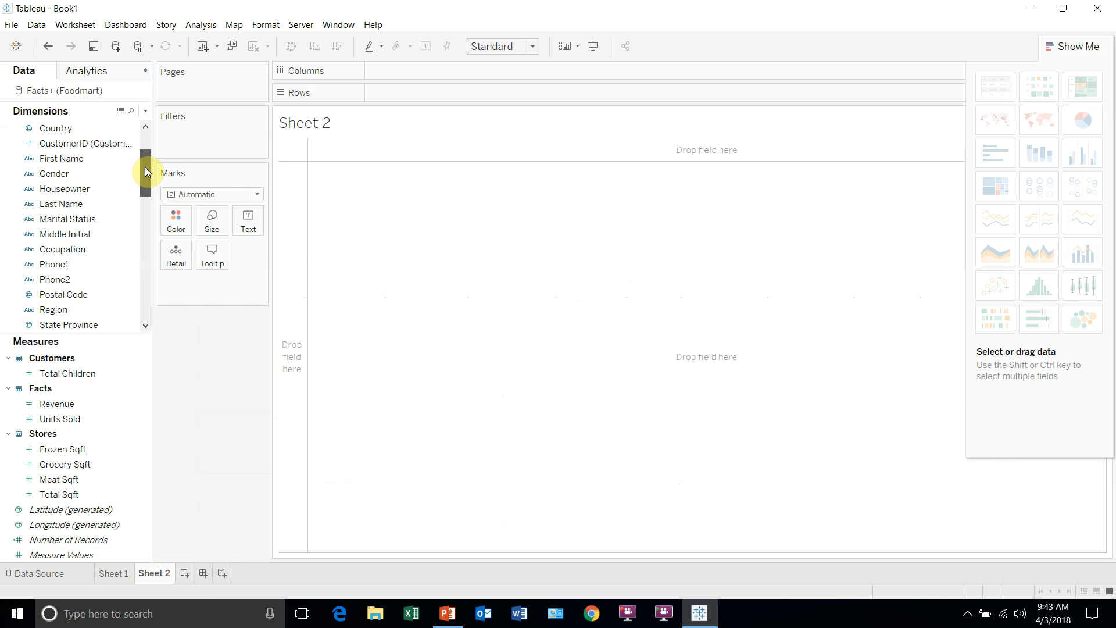
pyautogui.moveTo(146, 173); pyautogui.dragTo(154, 146)
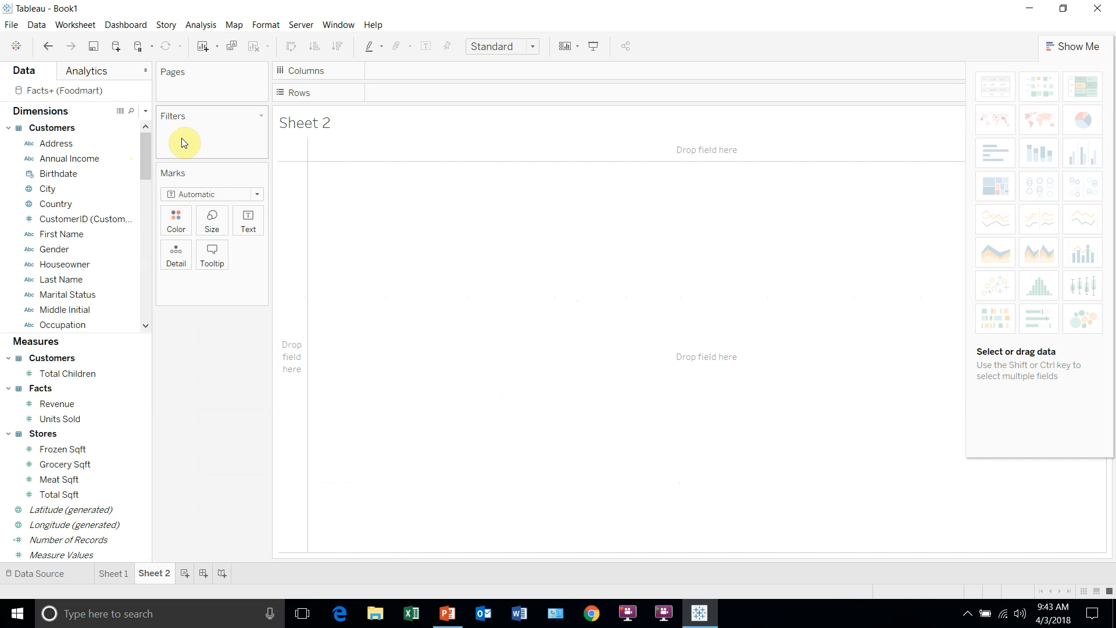
pyautogui.click(73, 186)
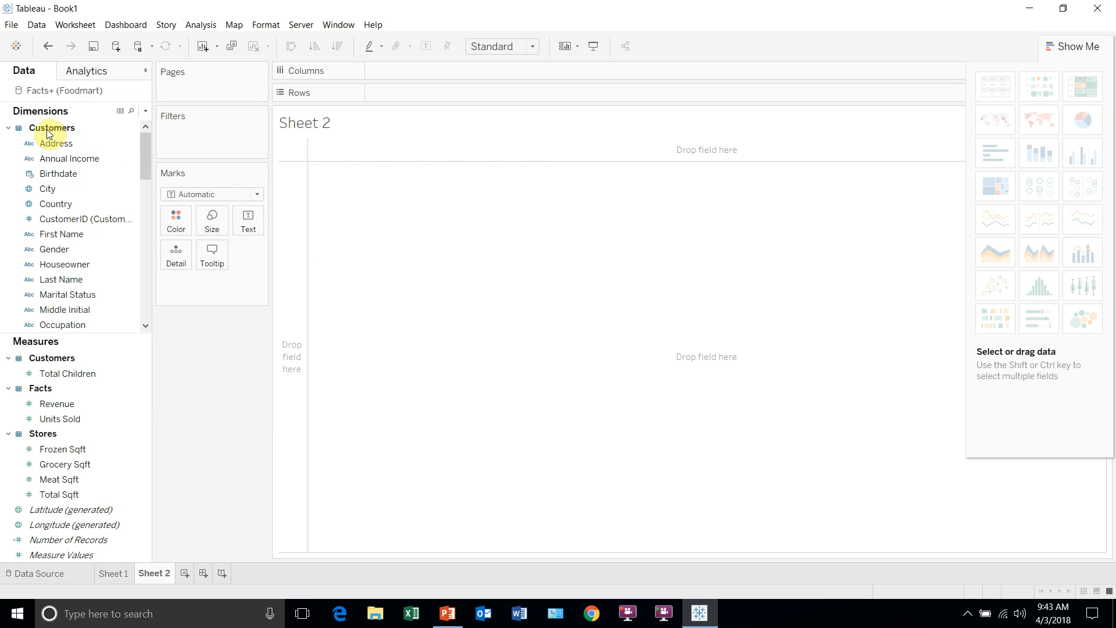
# Collapse all the table groups in the dimensions list and expand every group except Facts again.
pyautogui.click(9, 129)
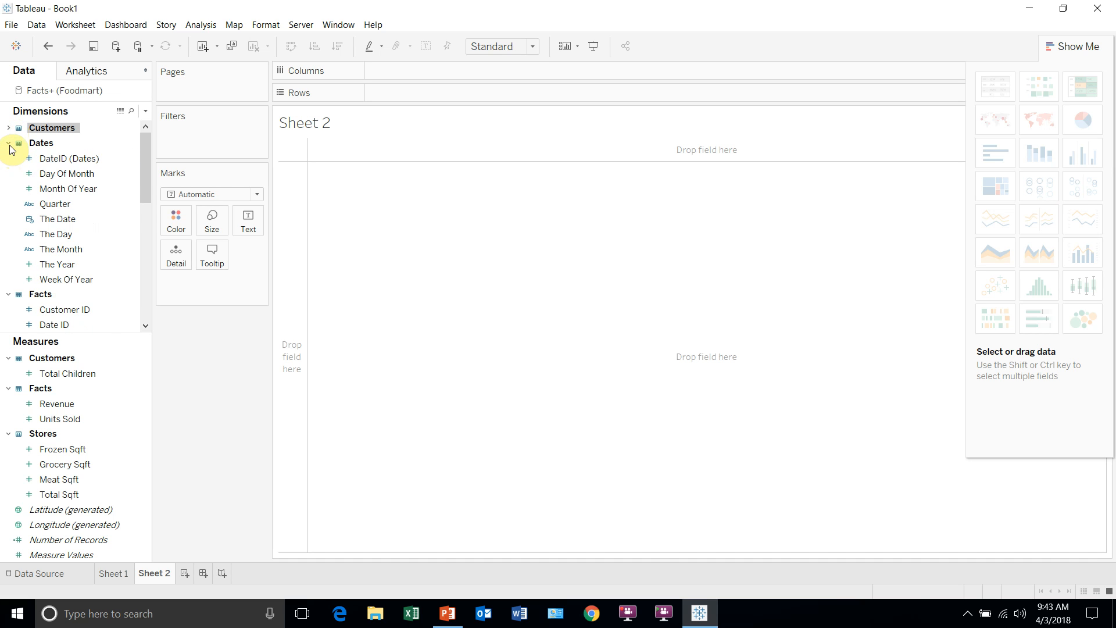
pyautogui.click(8, 144)
pyautogui.click(8, 158)
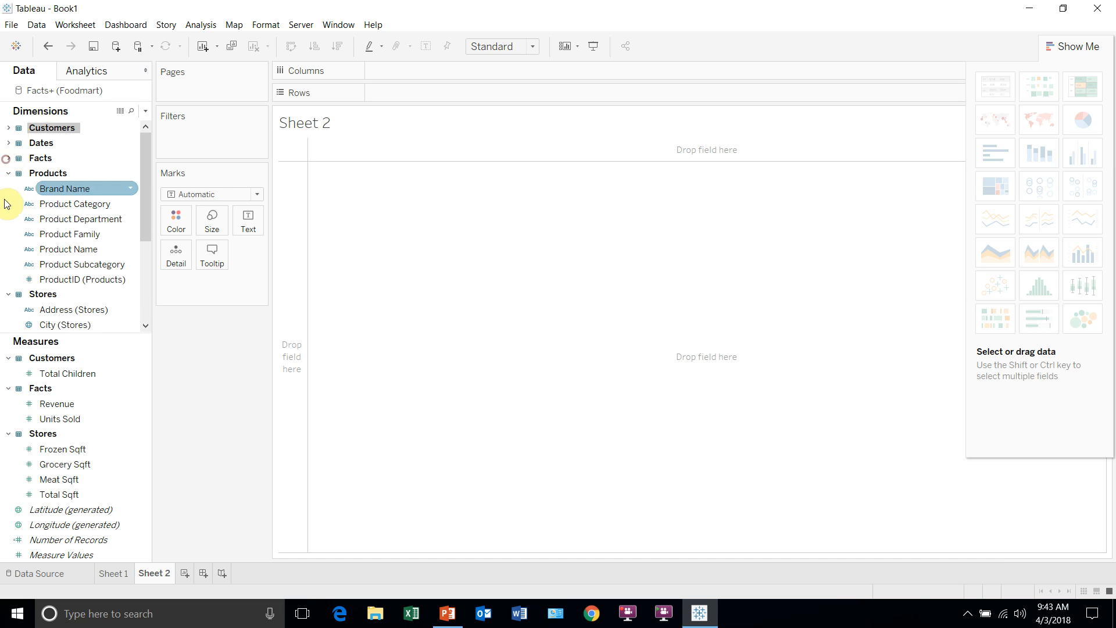
pyautogui.click(8, 174)
pyautogui.click(7, 189)
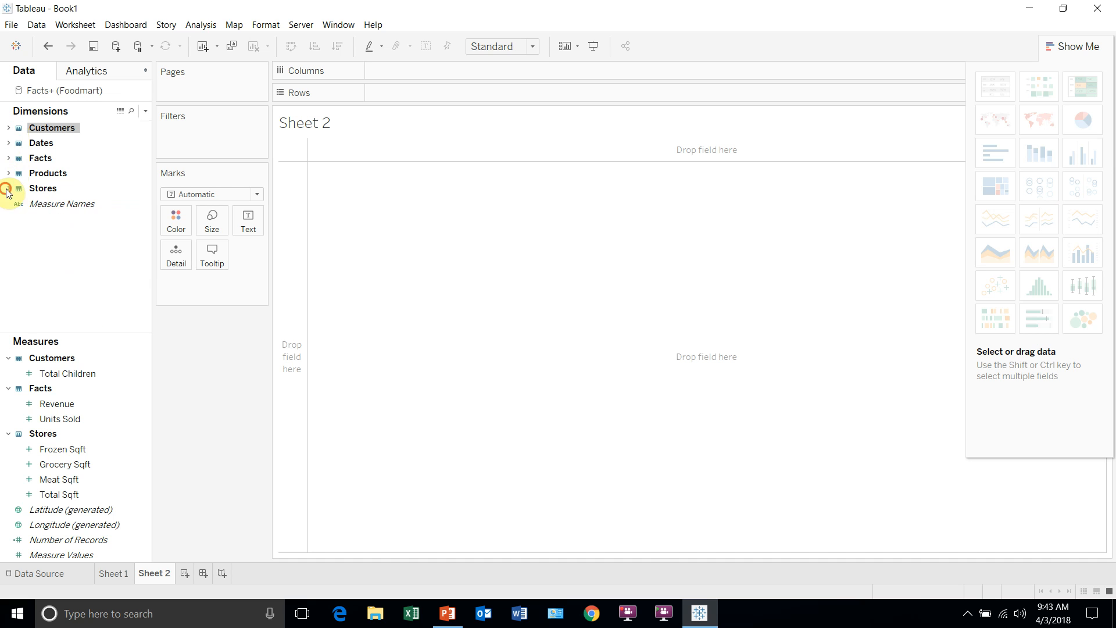
pyautogui.click(8, 188)
pyautogui.click(8, 173)
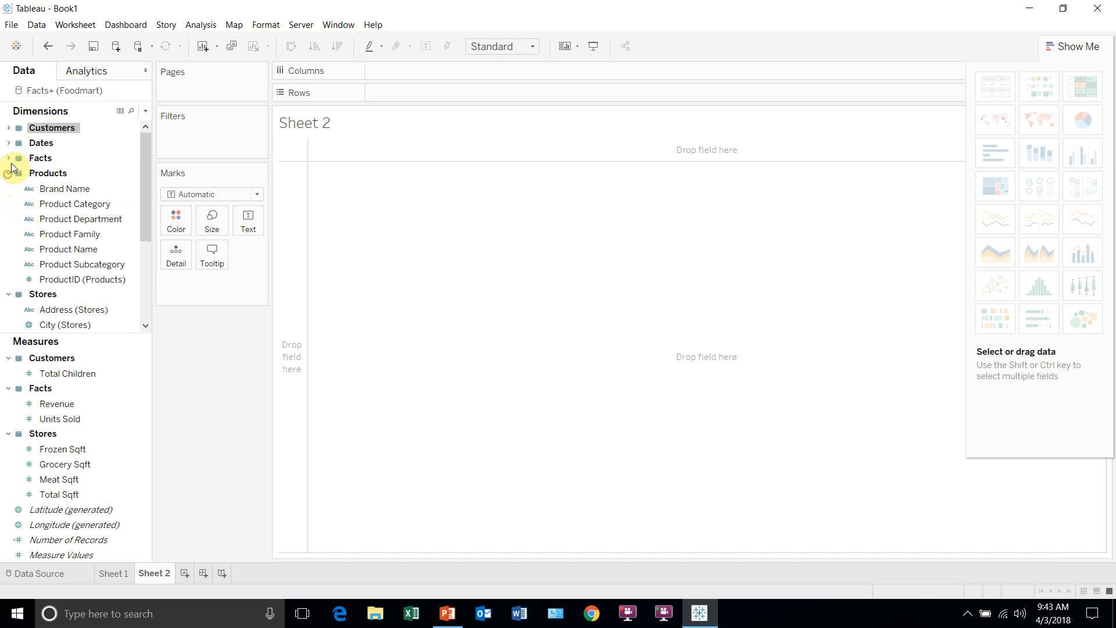
pyautogui.click(9, 143)
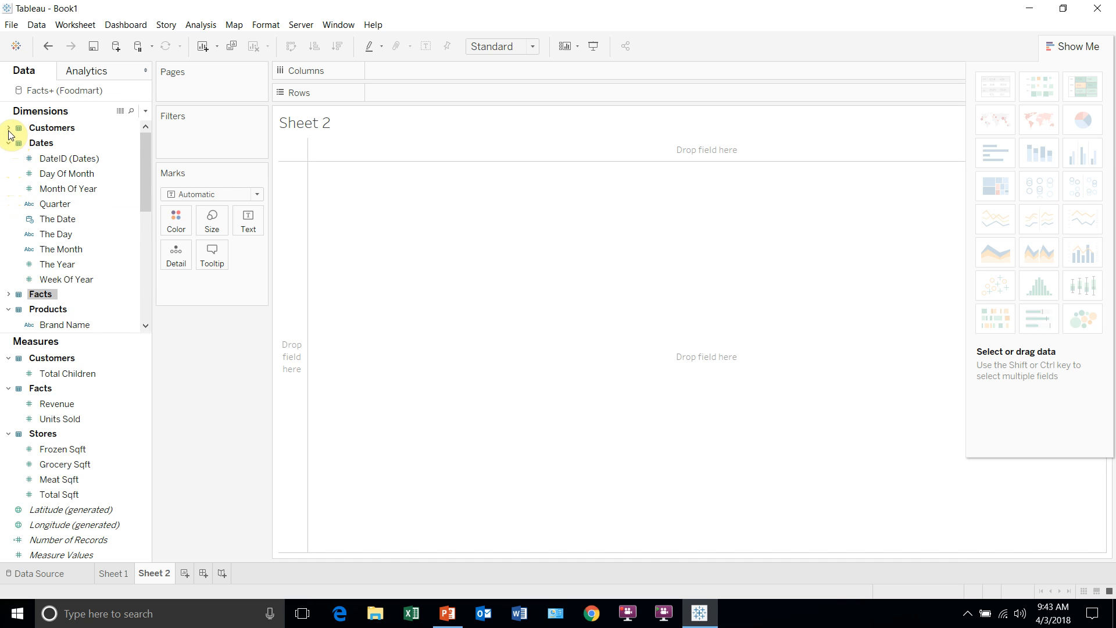
pyautogui.click(8, 128)
# Examine the fields available in the Customers dimension group.
pyautogui.click(39, 145)
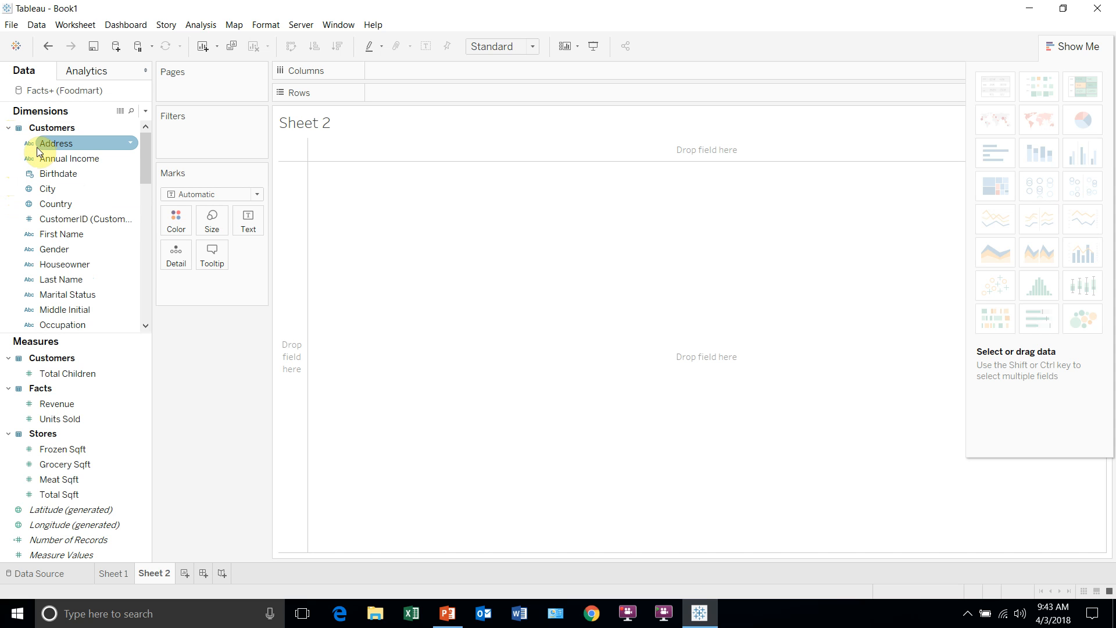
pyautogui.click(55, 204)
pyautogui.click(104, 266)
pyautogui.click(96, 327)
pyautogui.click(93, 233)
pyautogui.click(122, 189)
pyautogui.click(129, 174)
pyautogui.click(87, 155)
pyautogui.click(109, 187)
pyautogui.click(87, 219)
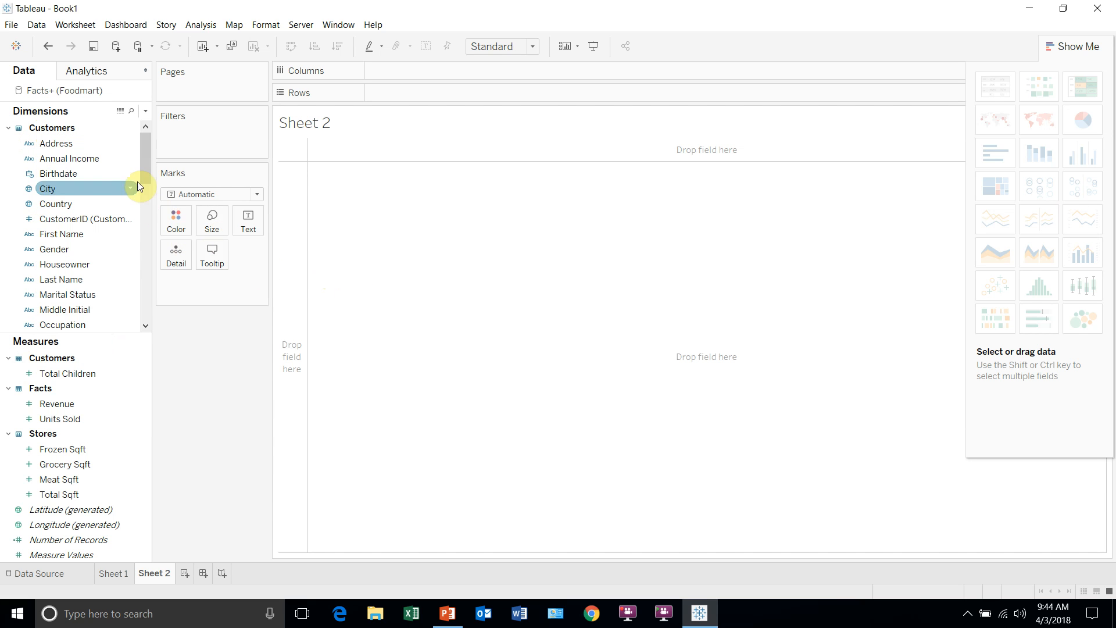
# Place the Region field from the Customers dimensions as the rows of the table.
pyautogui.moveTo(145, 173); pyautogui.dragTo(145, 173)
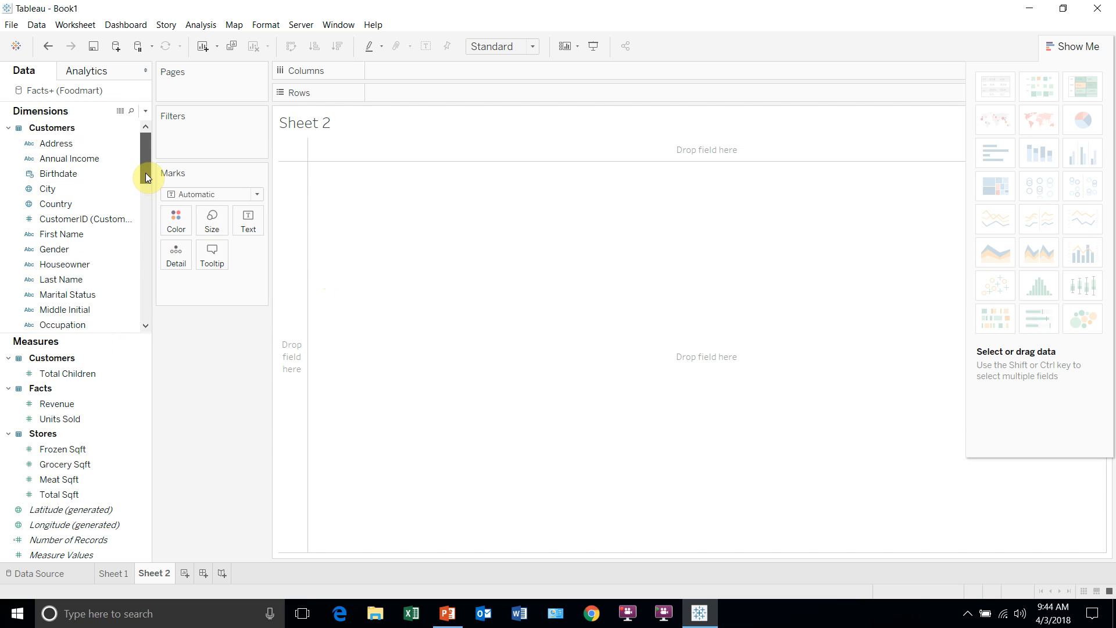
pyautogui.moveTo(146, 177); pyautogui.dragTo(148, 179)
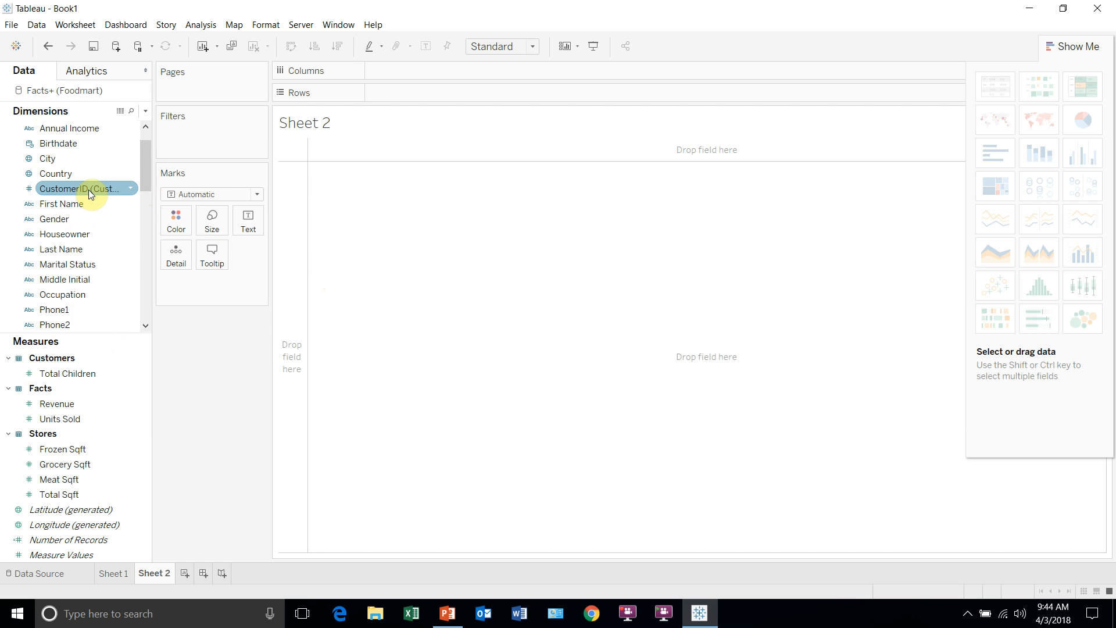
pyautogui.moveTo(144, 180); pyautogui.dragTo(145, 207)
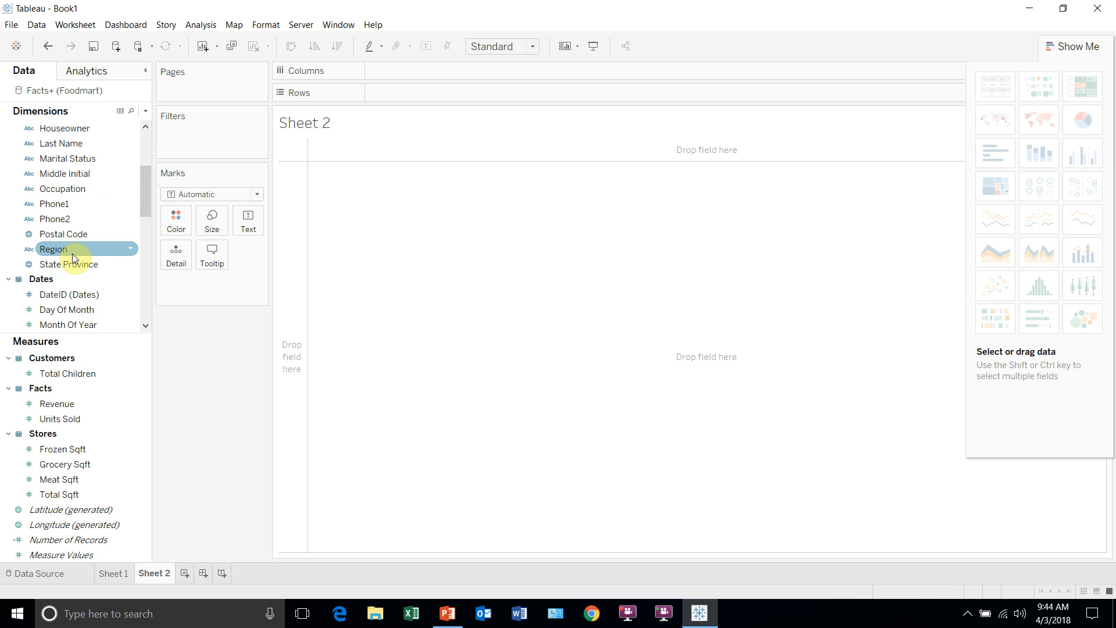
pyautogui.moveTo(73, 254); pyautogui.dragTo(294, 261)
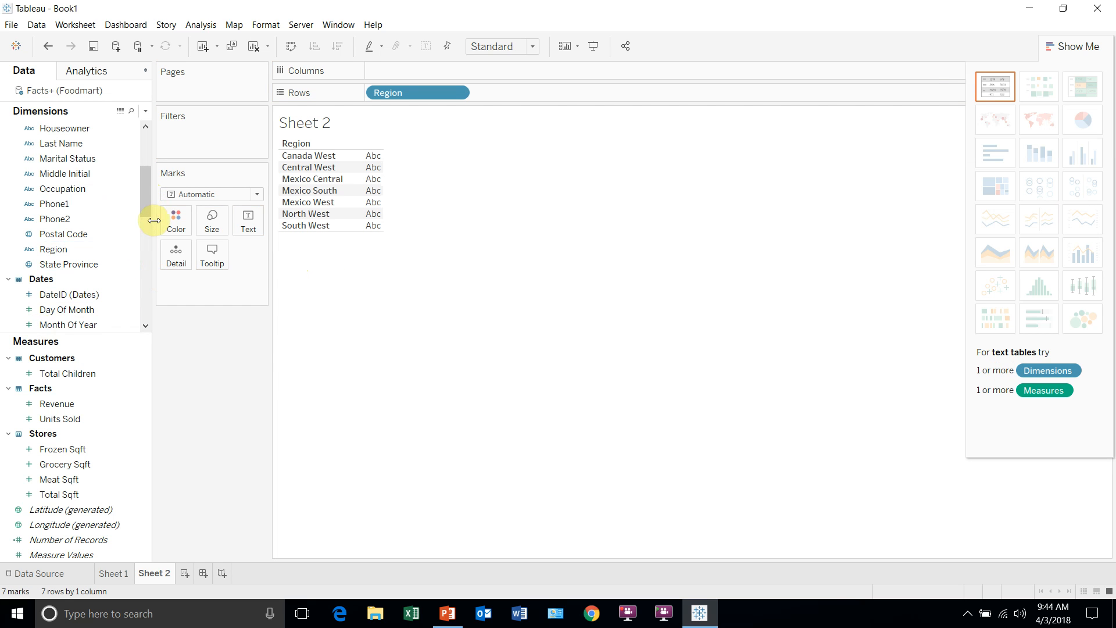
# Add Product Family as the table's columns and fill the cells with the sum of Revenue.
pyautogui.moveTo(153, 220); pyautogui.dragTo(139, 255)
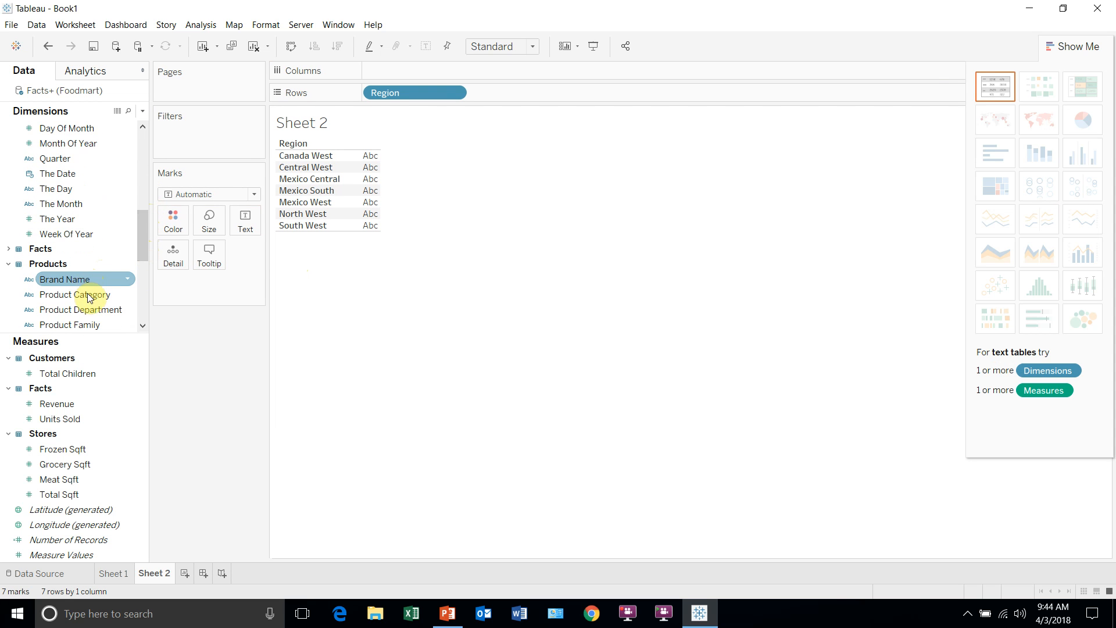
pyautogui.click(79, 323)
pyautogui.moveTo(79, 324); pyautogui.dragTo(422, 70)
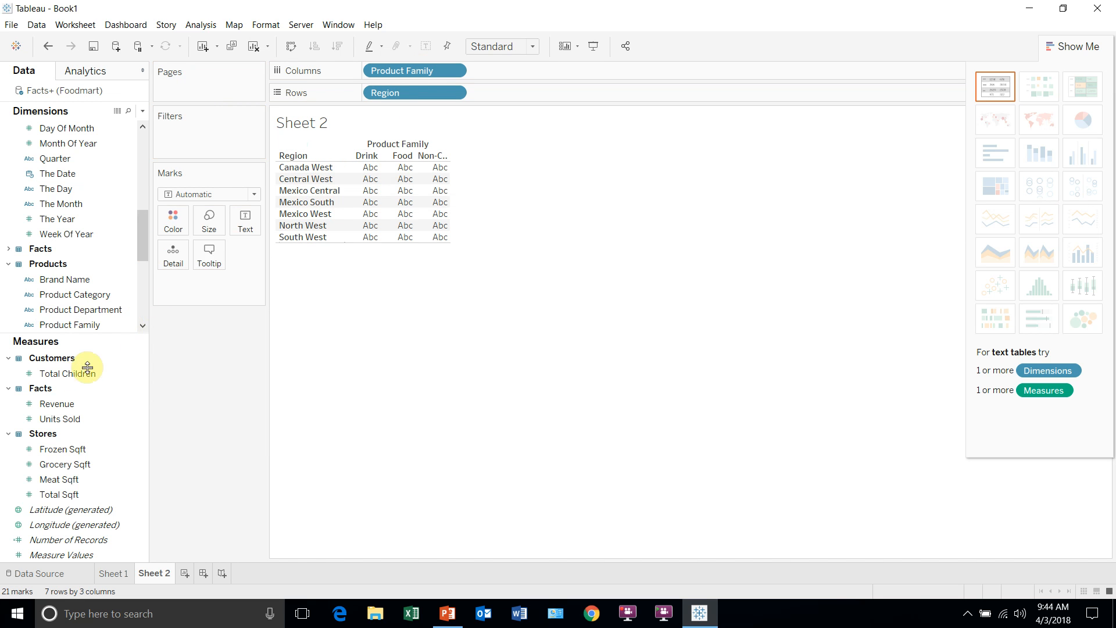
pyautogui.click(104, 511)
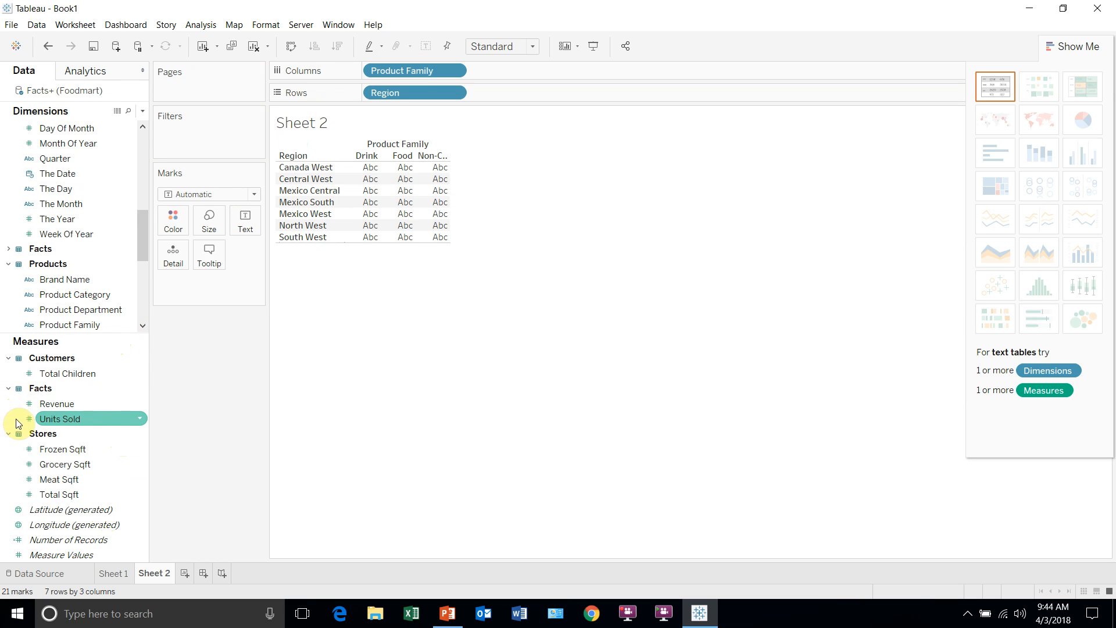
pyautogui.moveTo(51, 406); pyautogui.dragTo(403, 198)
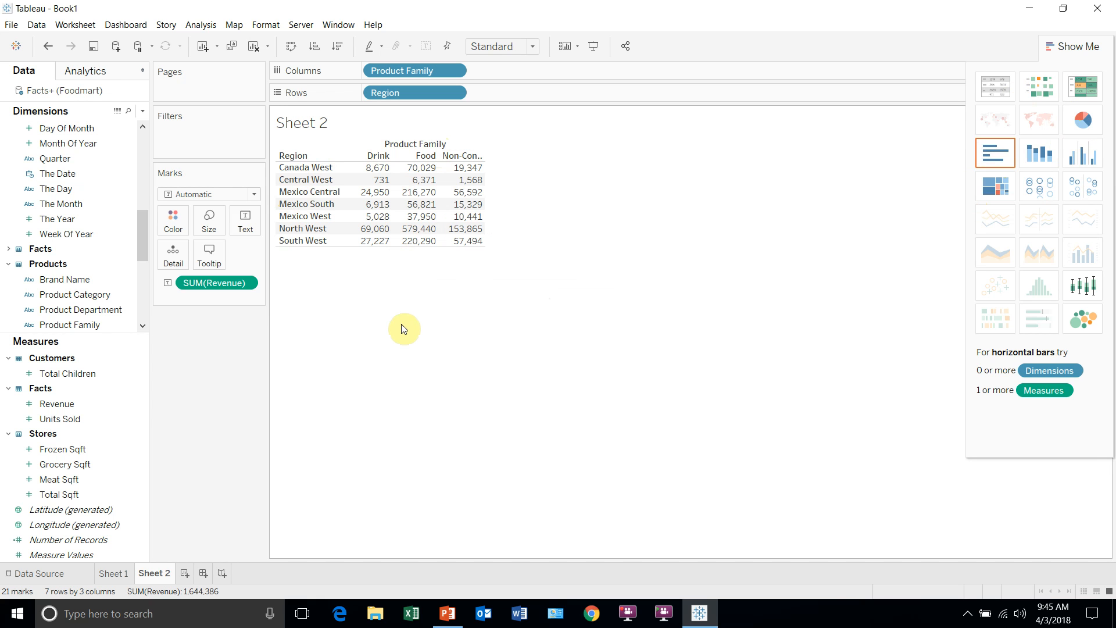
# View the empty Sheet 1 and return to the data source with the joined tables.
pyautogui.click(103, 576)
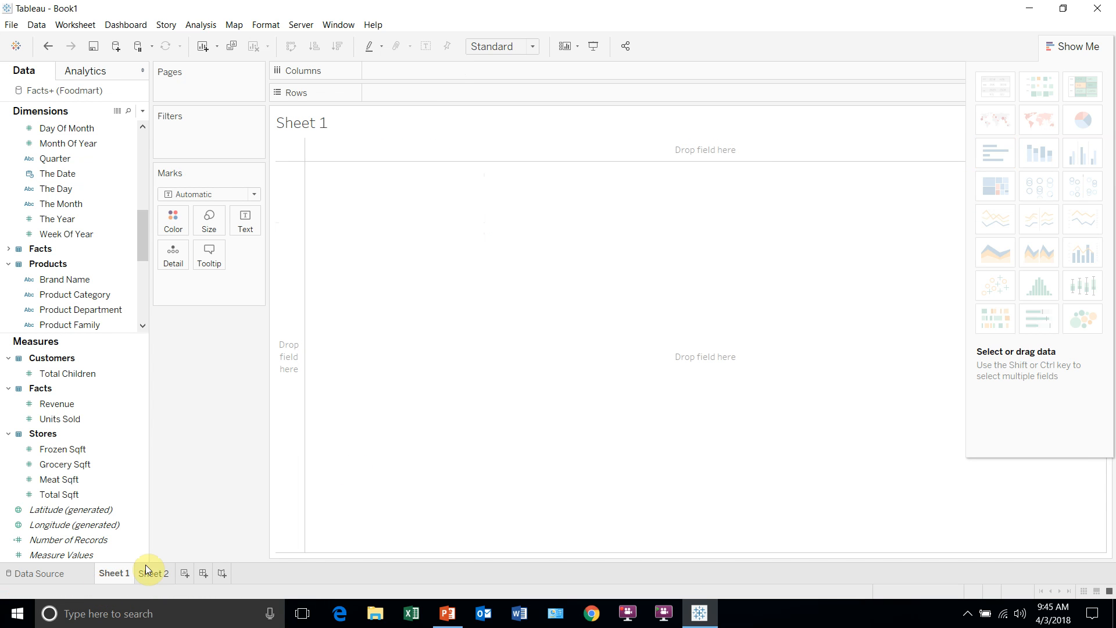
pyautogui.click(53, 570)
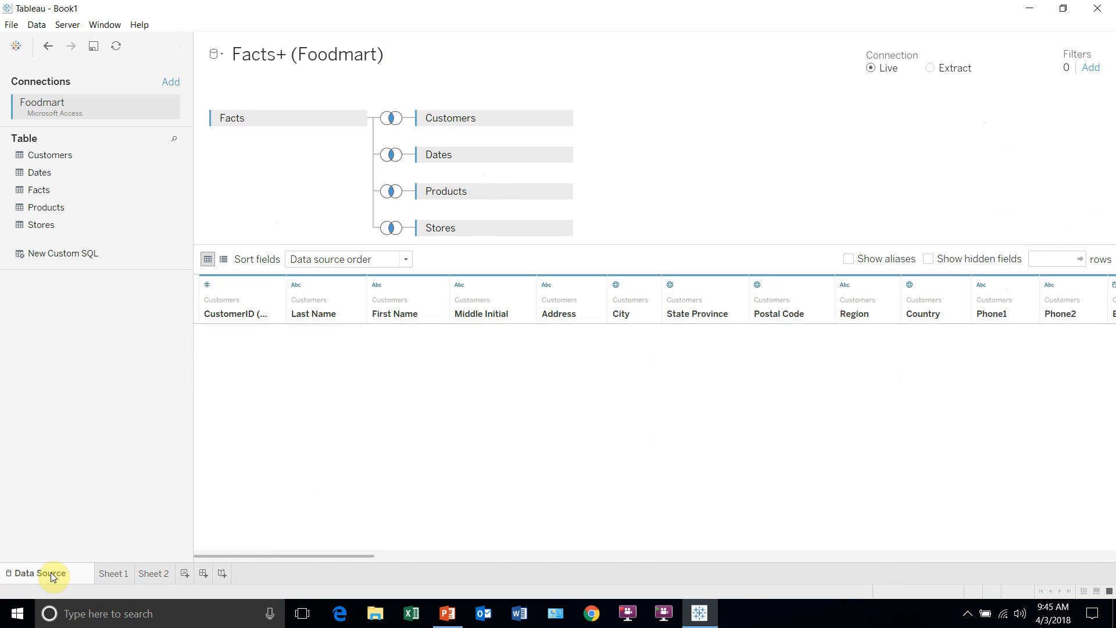